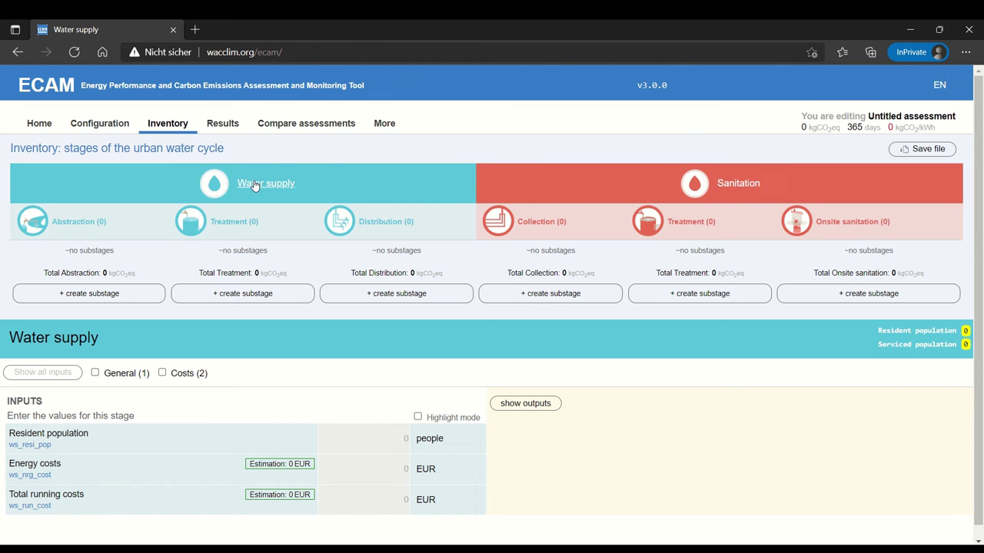
# - Open the Sanitation stage and create a new substage under its Treatment stage
pyautogui.click(763, 188)
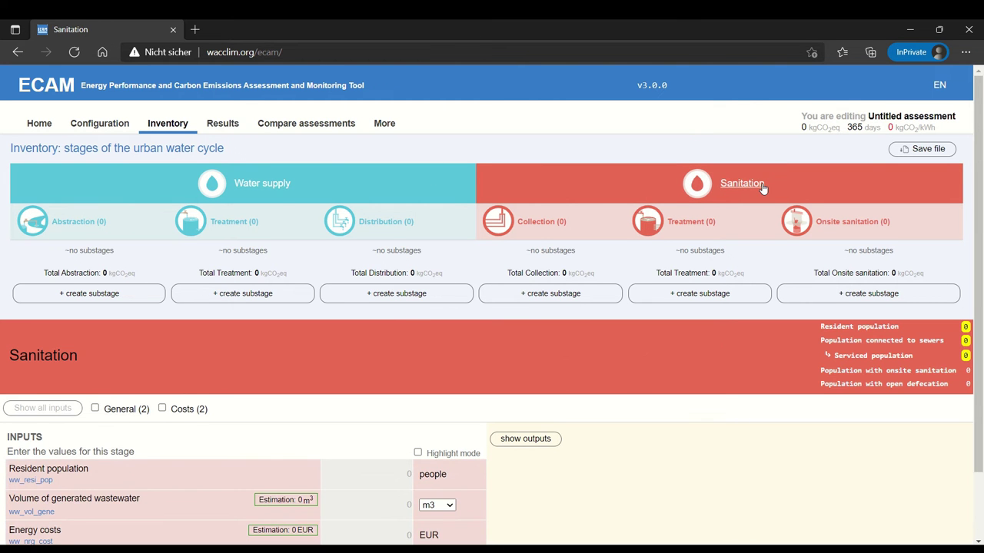
pyautogui.scroll(-1, 762, 188)
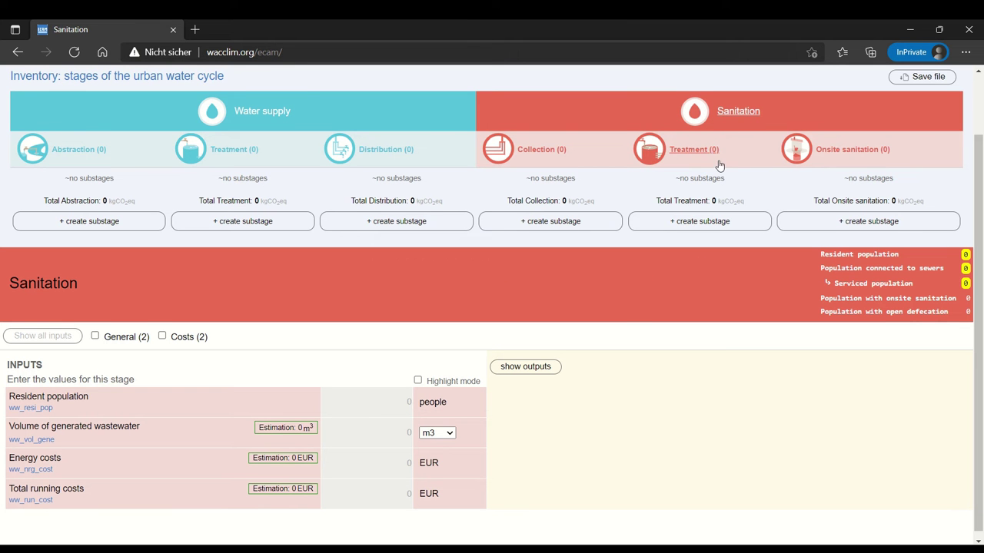
pyautogui.click(722, 225)
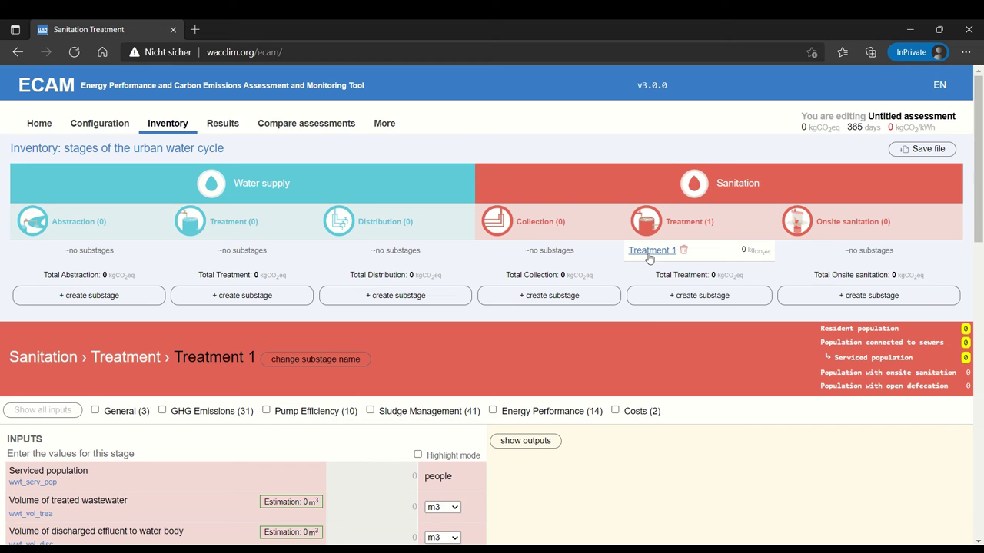
# - Look through the Treatment 1 inputs and show the outputs alongside them
pyautogui.scroll(-1, 342, 403)
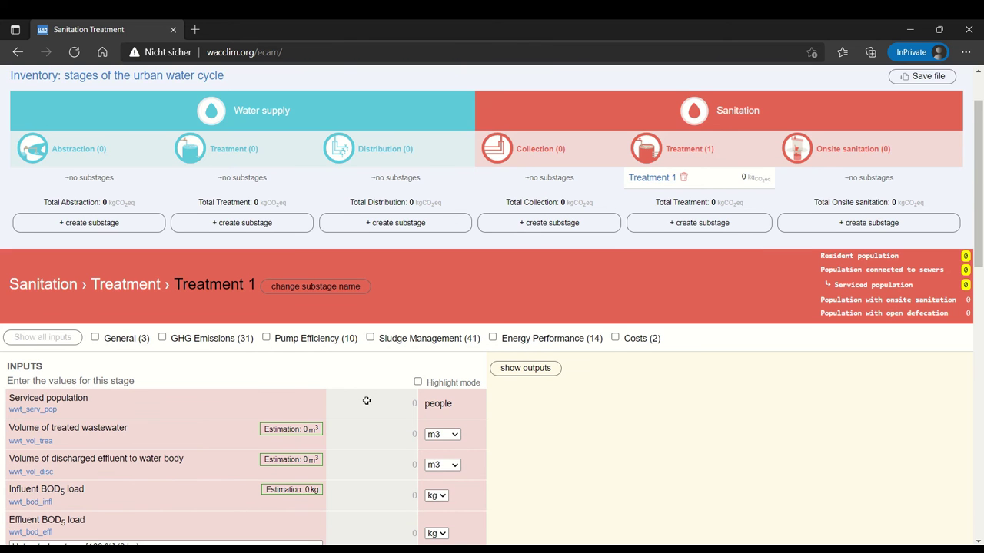
pyautogui.scroll(-1, 367, 400)
pyautogui.scroll(-6, 365, 351)
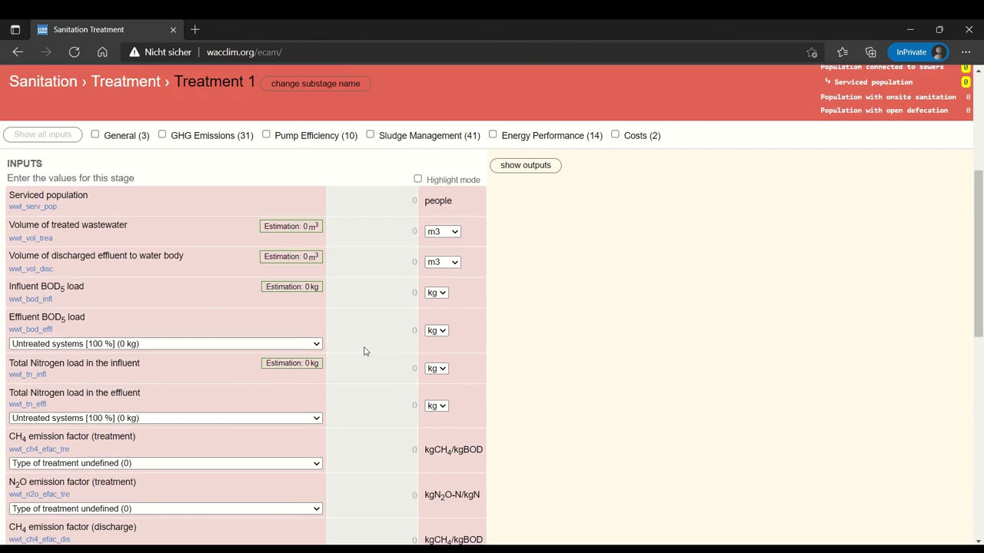
pyautogui.scroll(6, 365, 351)
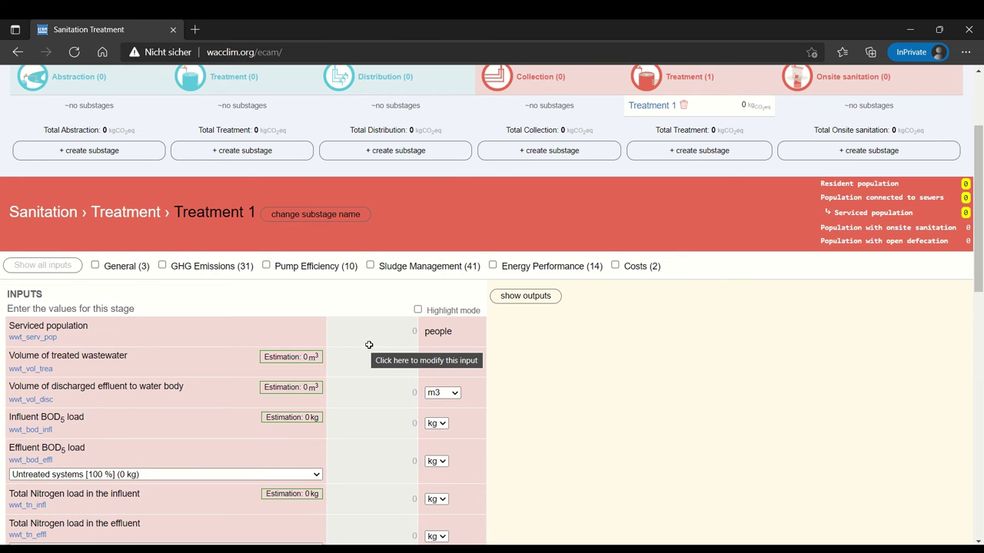
pyautogui.scroll(-2, 369, 343)
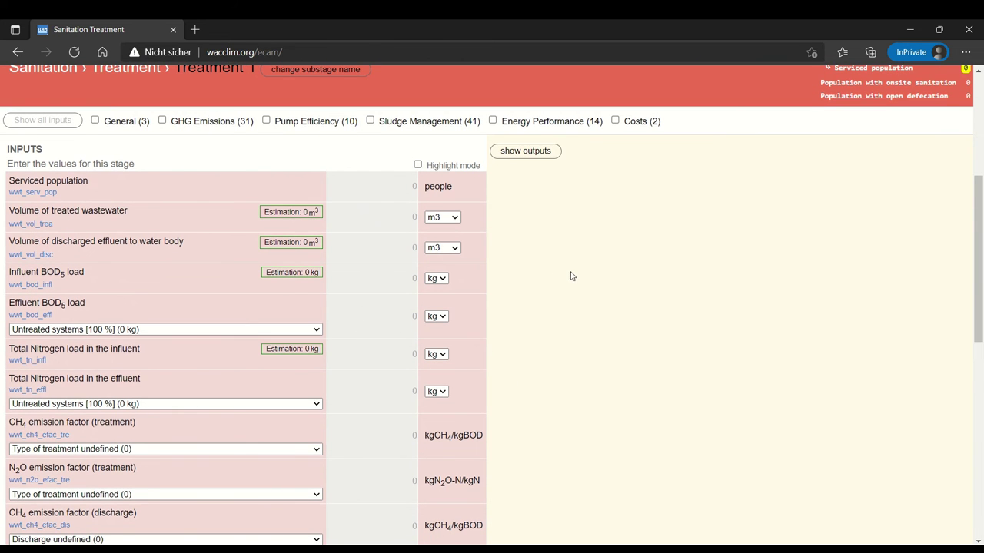
pyautogui.scroll(1, 538, 265)
pyautogui.click(536, 228)
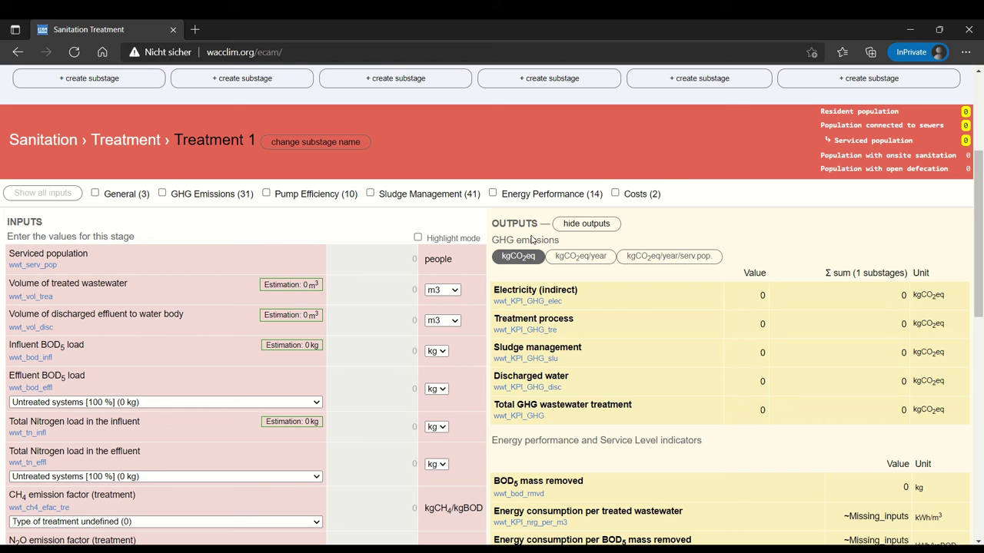
pyautogui.moveTo(731, 348)
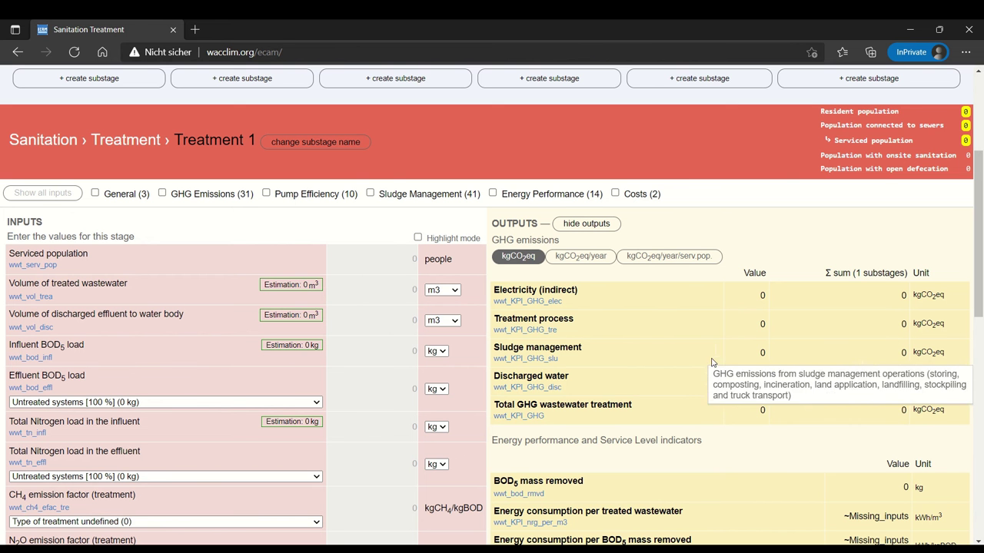
# - Set Treatment 1's energy consumed from the grid to 6000 kWh and its grid electricity emission factor to 0.78 kgCO2eq/kWh
pyautogui.scroll(-2, 368, 346)
pyautogui.scroll(-3, 368, 347)
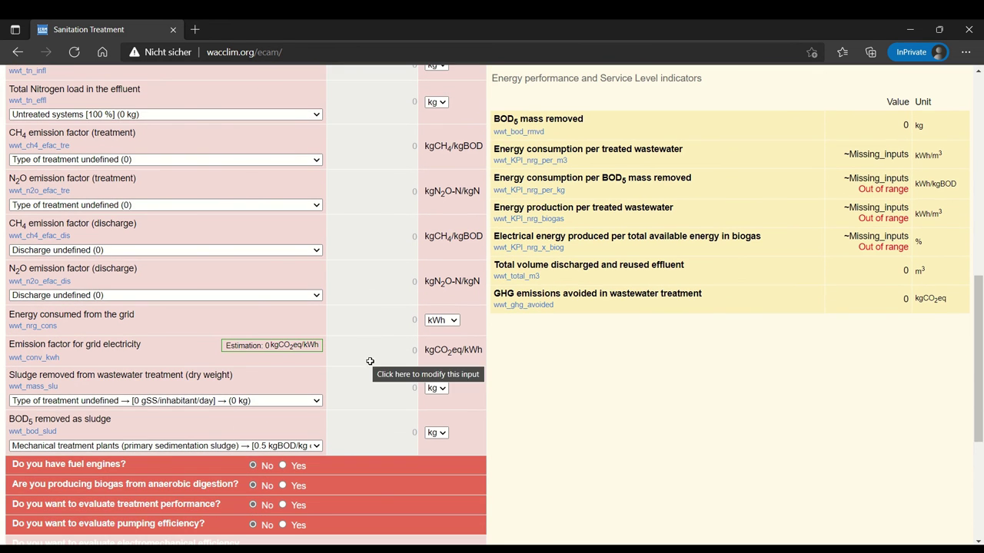
pyautogui.click(373, 325)
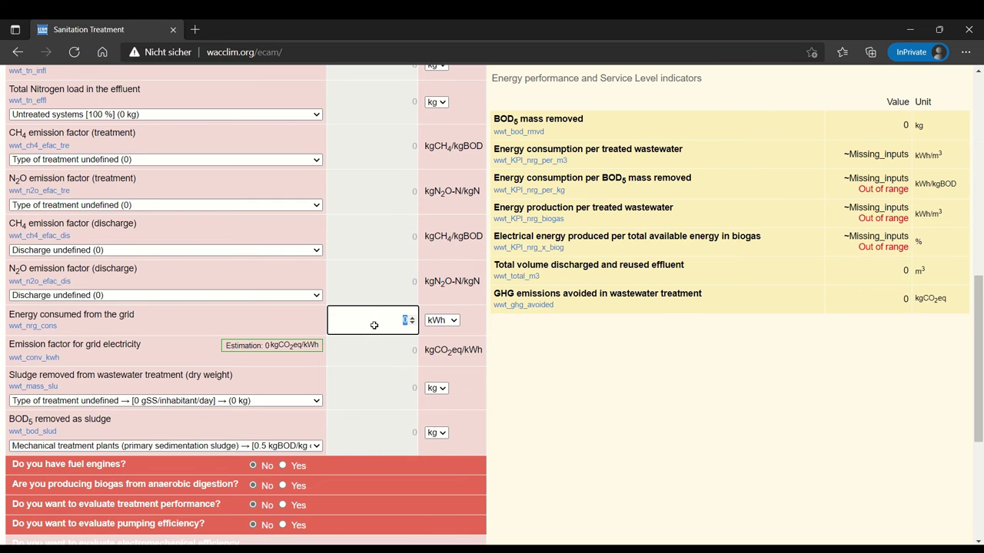
pyautogui.write('6000')
pyautogui.click(375, 348)
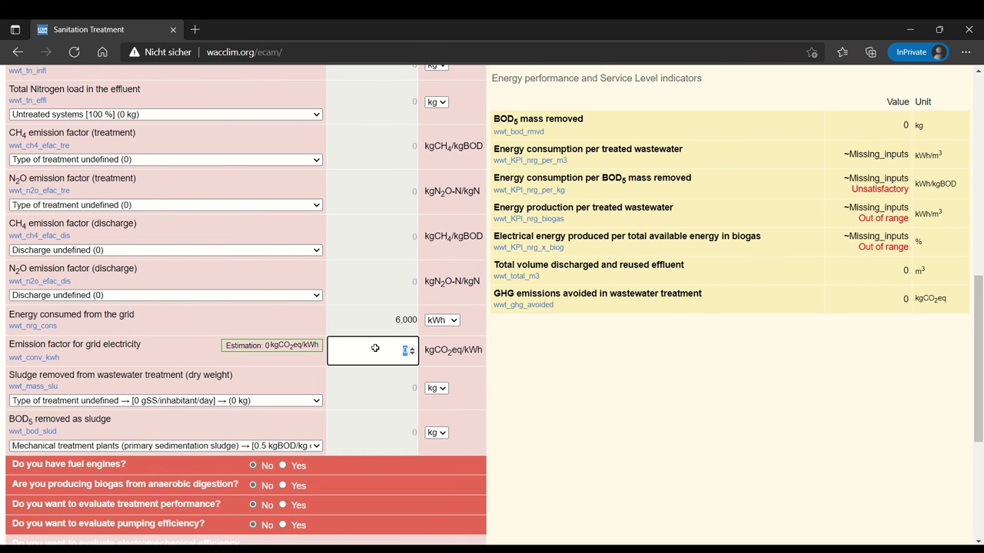
pyautogui.press('BackSpace')
pyautogui.write('0.78')
pyautogui.click(588, 398)
# - Compare the GHG emission outputs per year and per serviced population, return them to kgCO2eq, and check the stage totals in the inventory
pyautogui.scroll(1, 750, 415)
pyautogui.scroll(4, 750, 416)
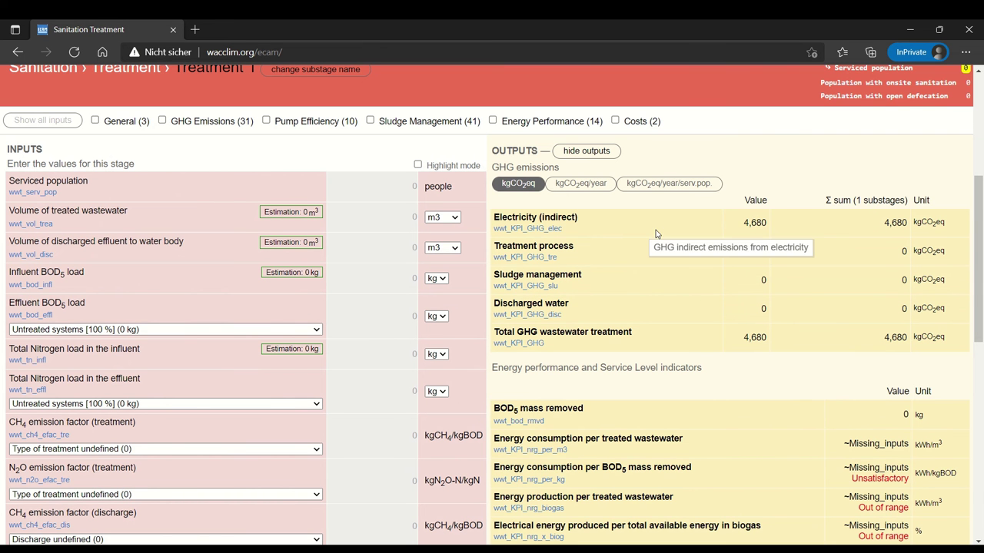
pyautogui.click(580, 187)
pyautogui.click(665, 188)
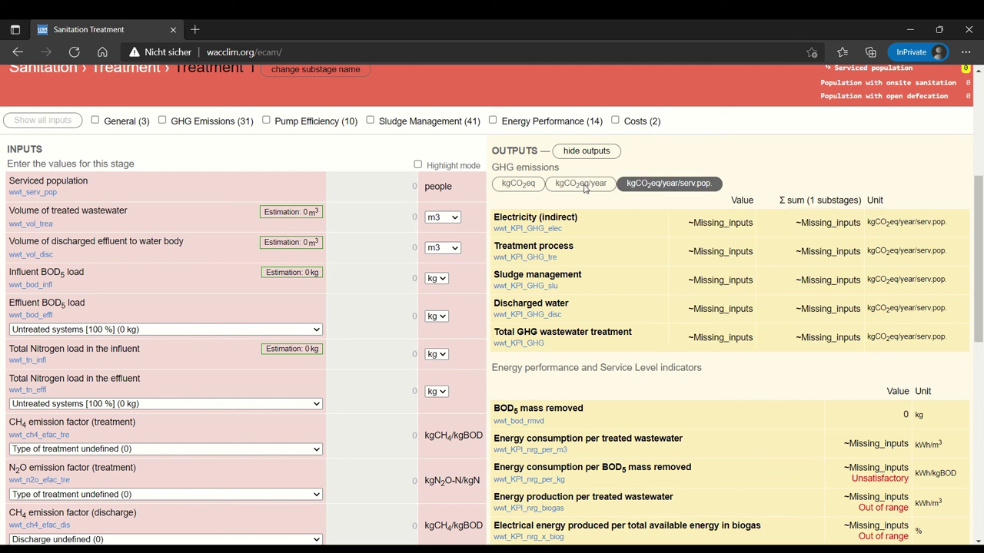
pyautogui.click(586, 188)
pyautogui.click(523, 186)
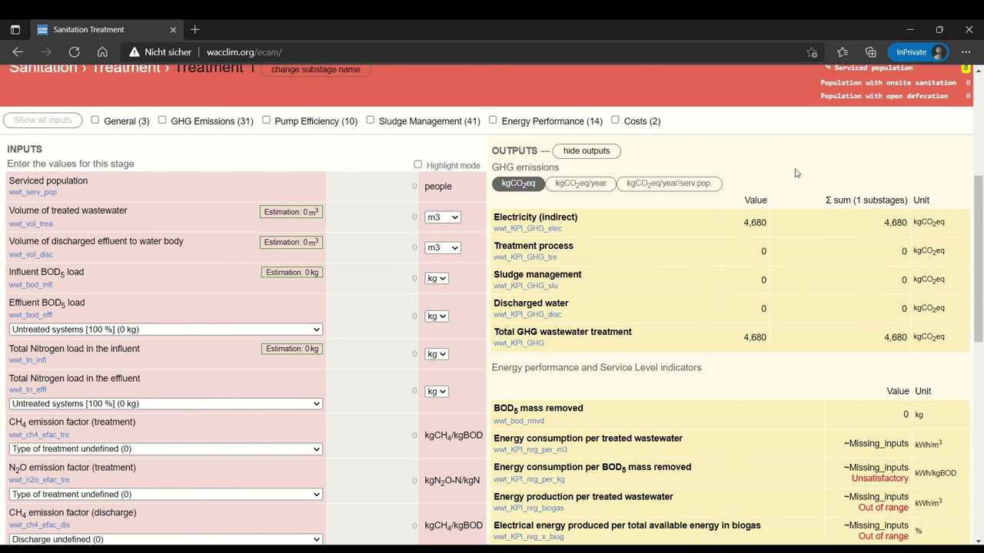
pyautogui.scroll(1, 799, 181)
pyautogui.scroll(2, 801, 188)
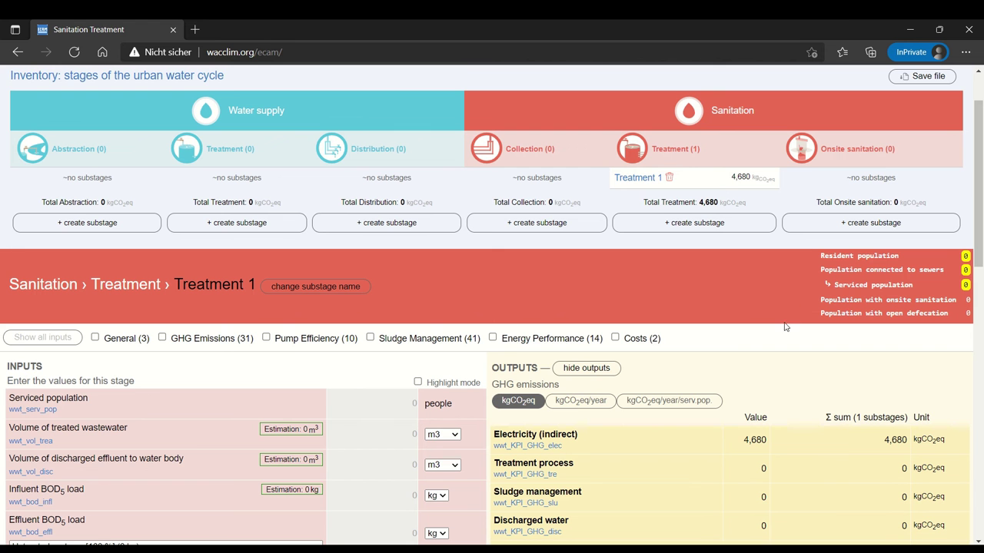
# - Turn on Highlight mode and inspect how the Treatment 1 inputs relate to the outputs, including the Treatment process emissions
pyautogui.scroll(-2, 765, 331)
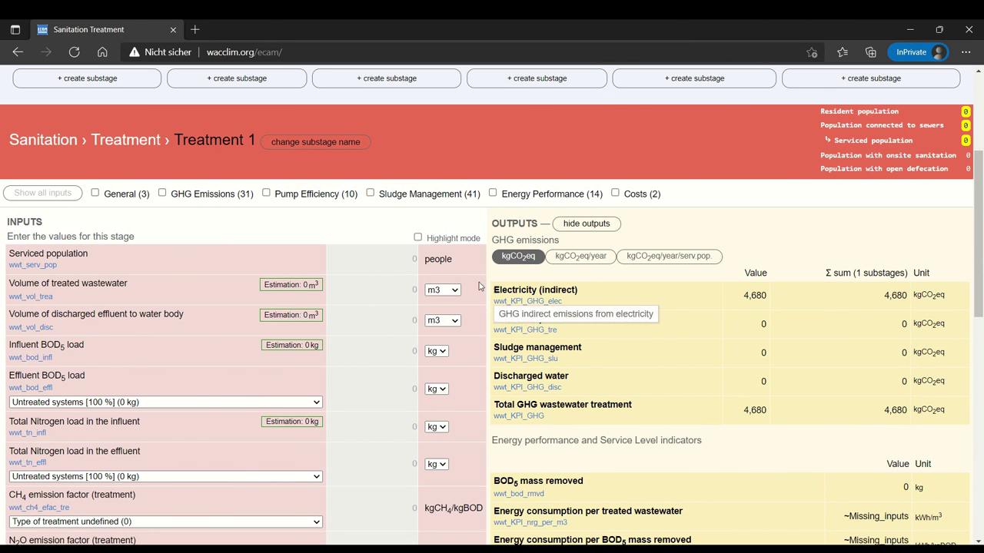
pyautogui.click(418, 238)
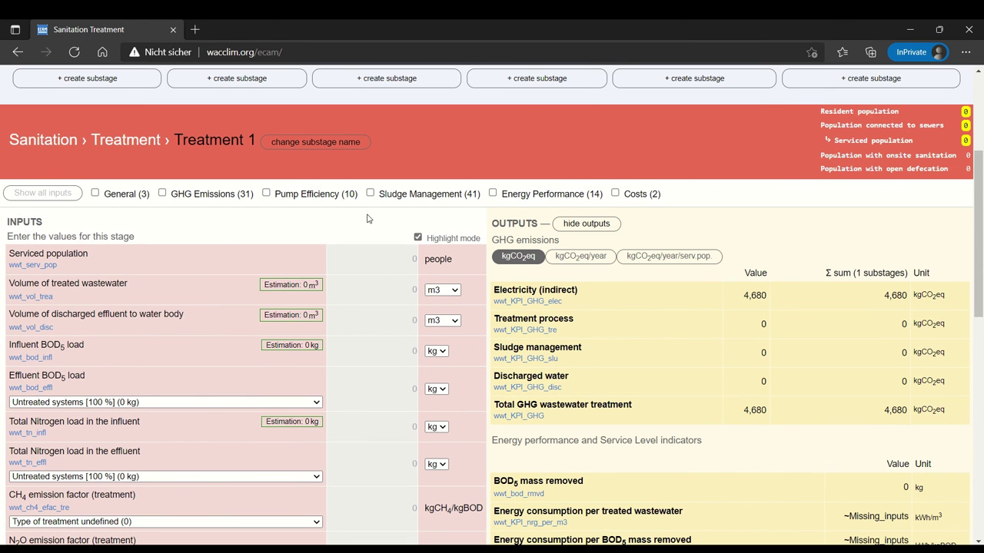
pyautogui.scroll(-1, 368, 212)
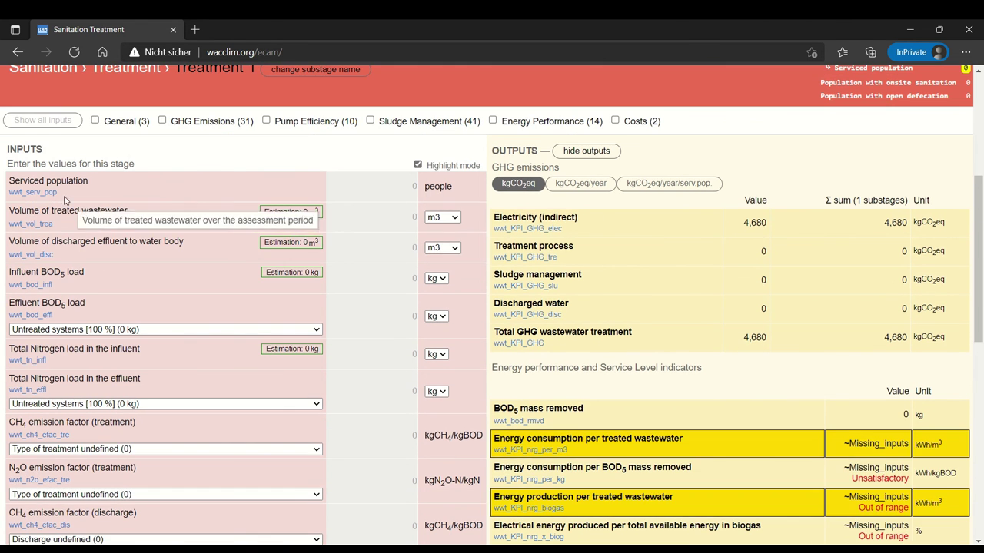
pyautogui.moveTo(50, 197)
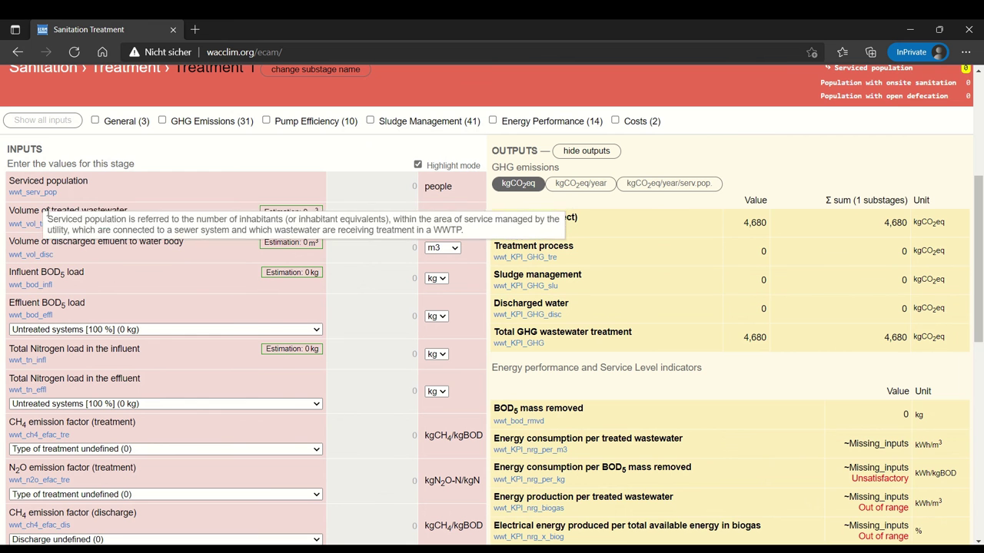
pyautogui.moveTo(51, 224)
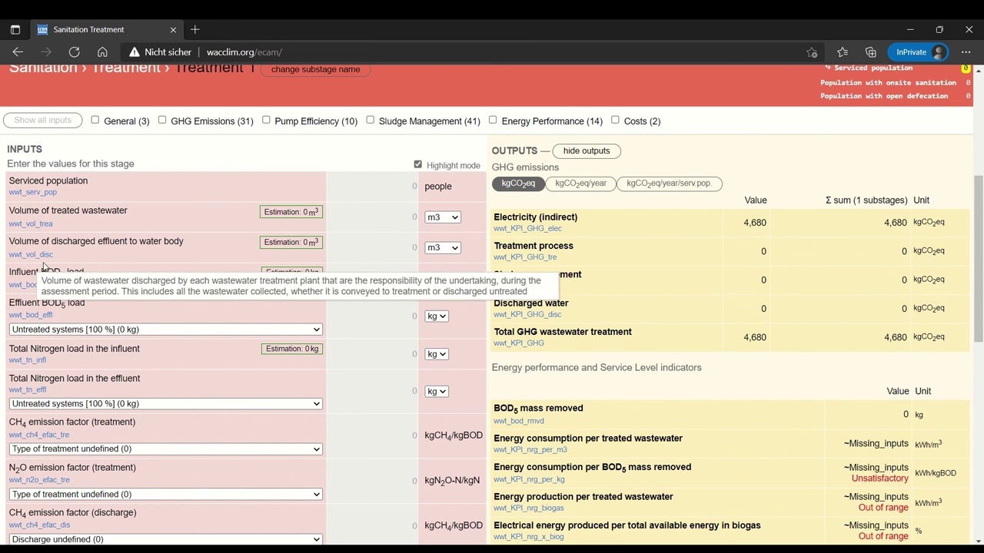
pyautogui.moveTo(465, 304)
pyautogui.moveTo(544, 263)
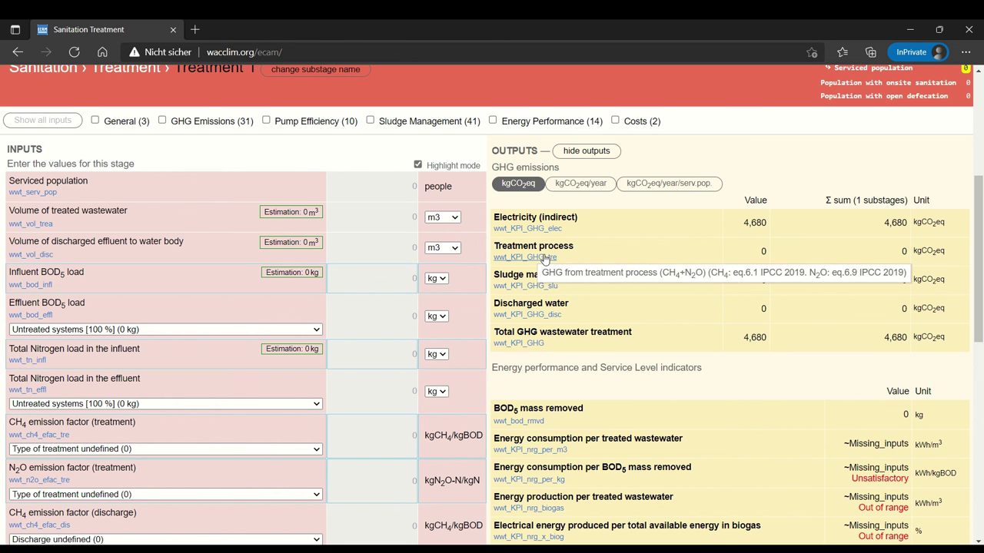
# - Open the detailed info for the Treatment process output wwt_KPI_GHG_tre and examine its references, formula, involved inputs and current value
pyautogui.click(545, 258)
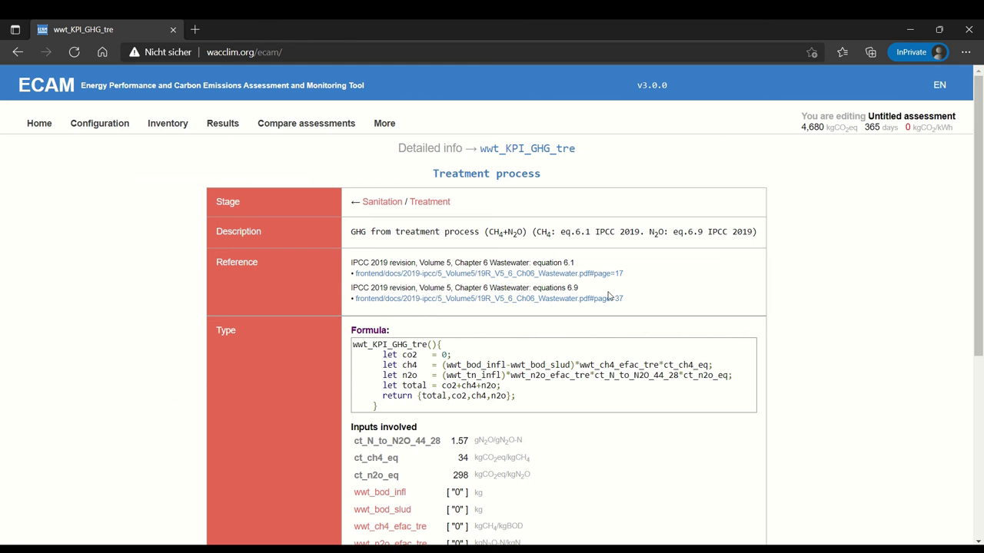
pyautogui.scroll(-1, 621, 297)
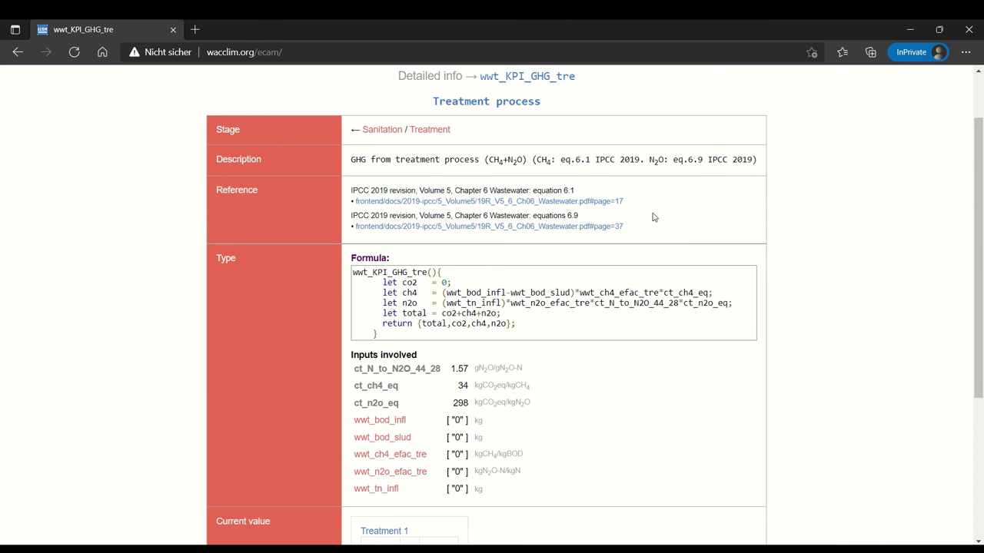
pyautogui.scroll(-2, 749, 269)
pyautogui.scroll(-1, 742, 284)
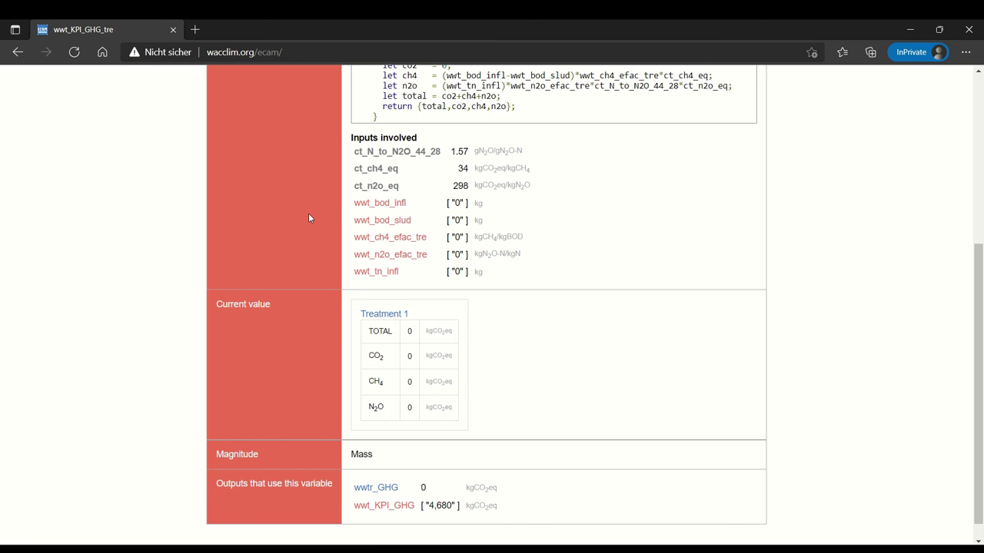
pyautogui.scroll(4, 309, 223)
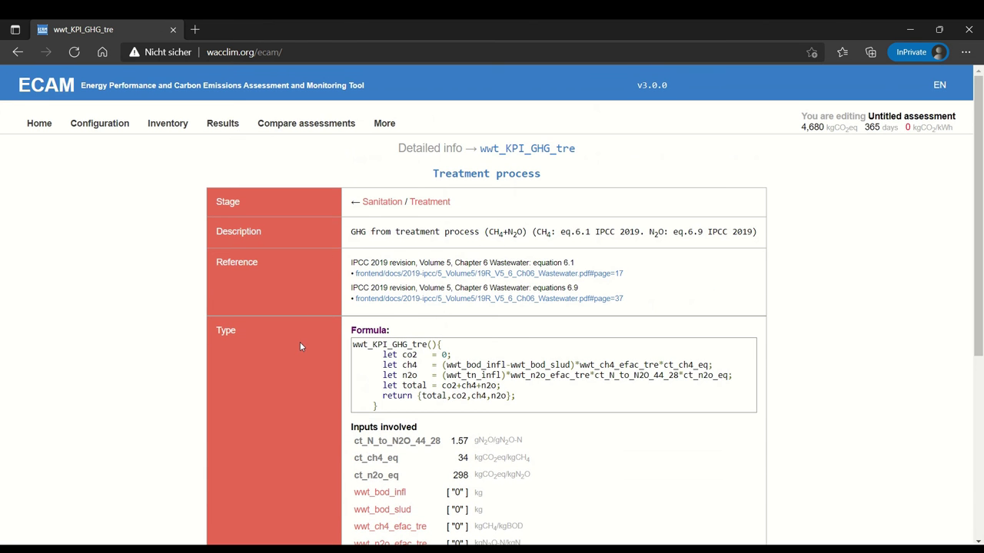
pyautogui.scroll(-1, 299, 346)
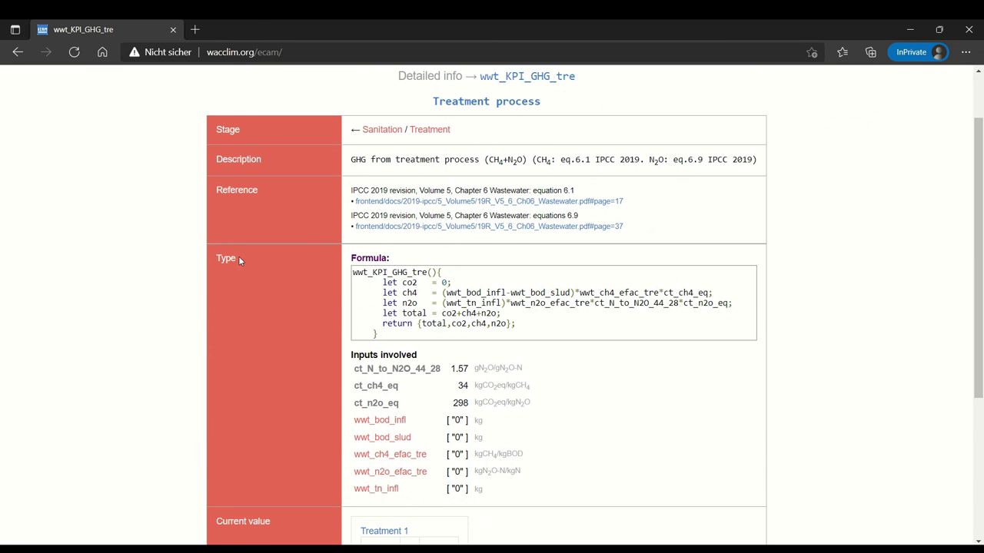
pyautogui.scroll(-3, 486, 377)
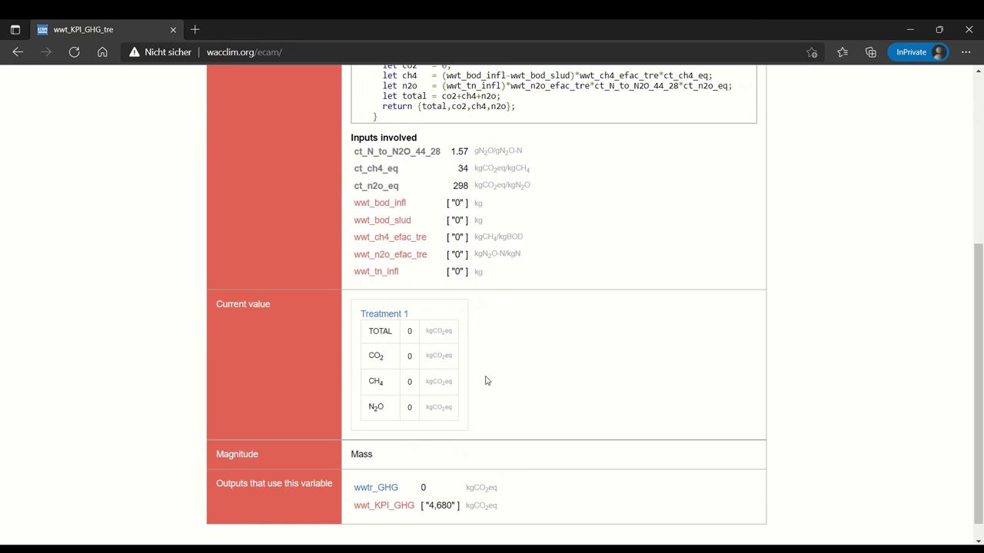
pyautogui.scroll(2, 536, 376)
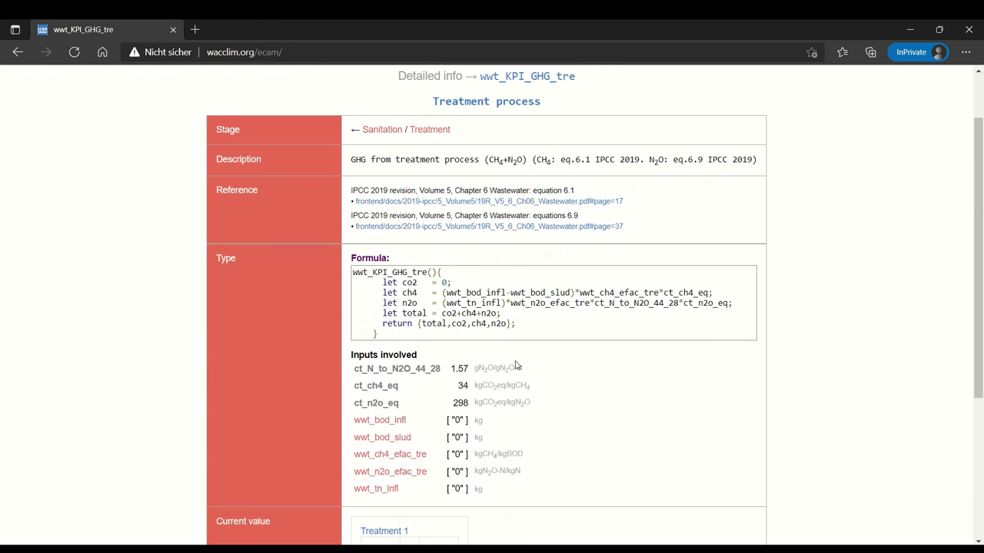
pyautogui.scroll(1, 516, 365)
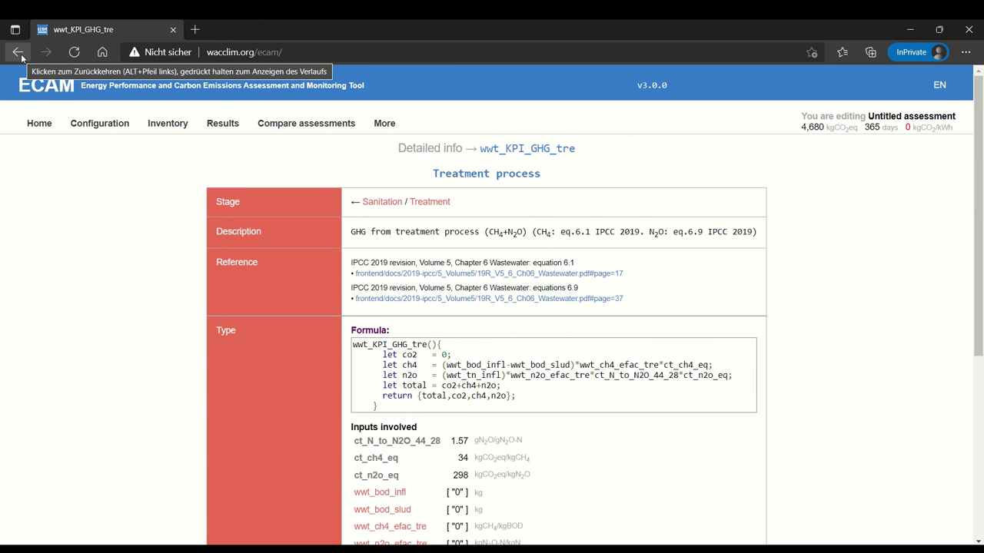